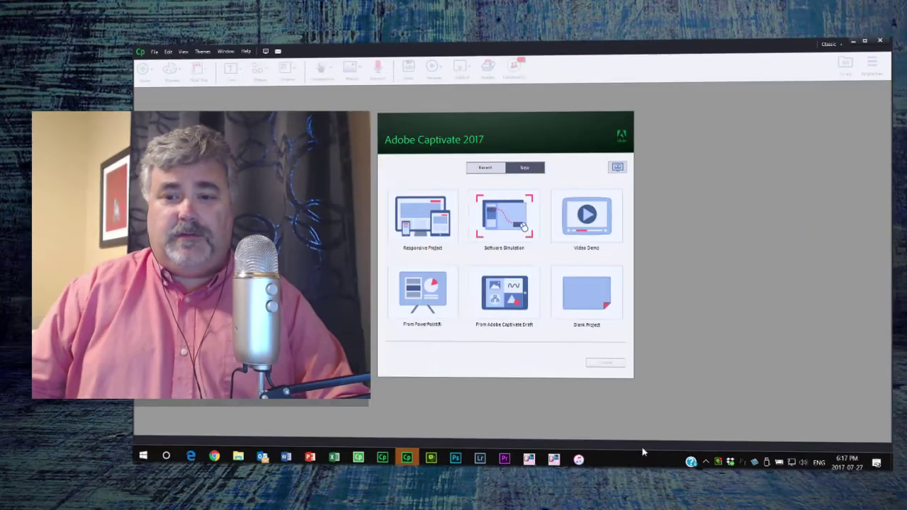
Create a new blank project and check the workspace list, leaving Classic selected
double_click(599, 300)
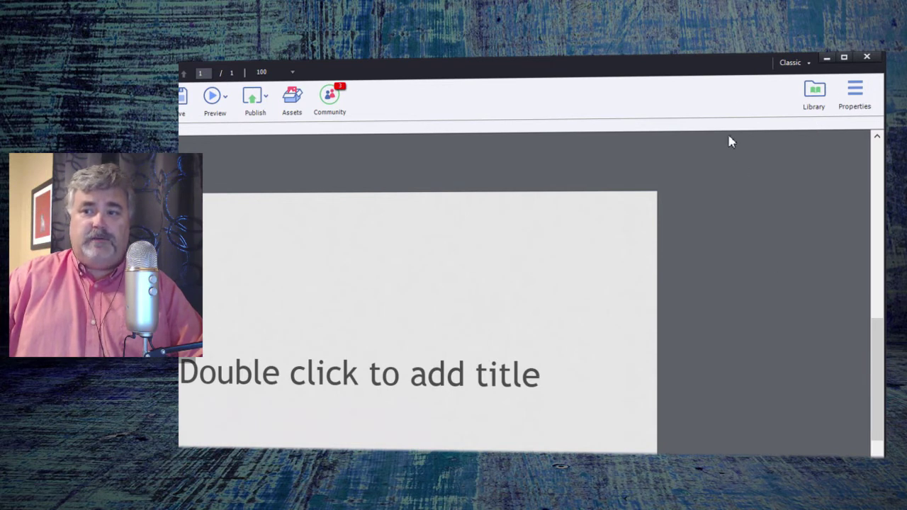
left_click(803, 65)
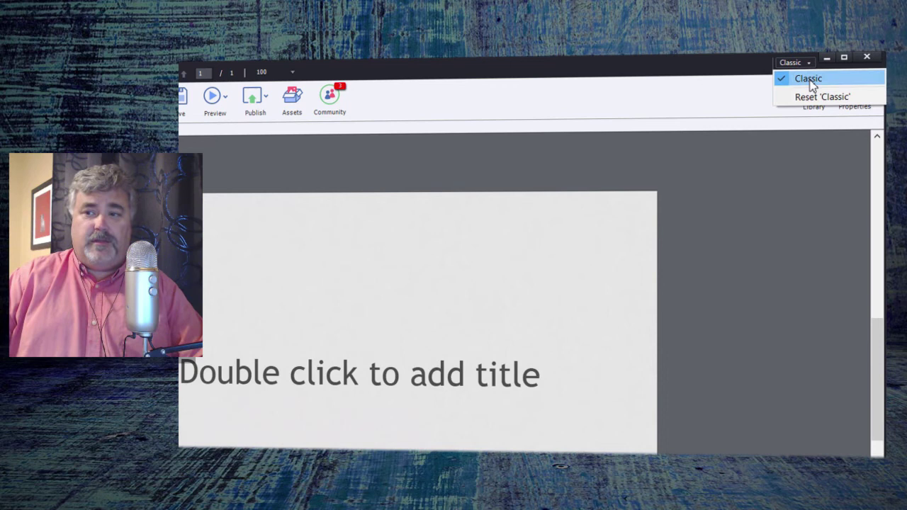
left_click(772, 237)
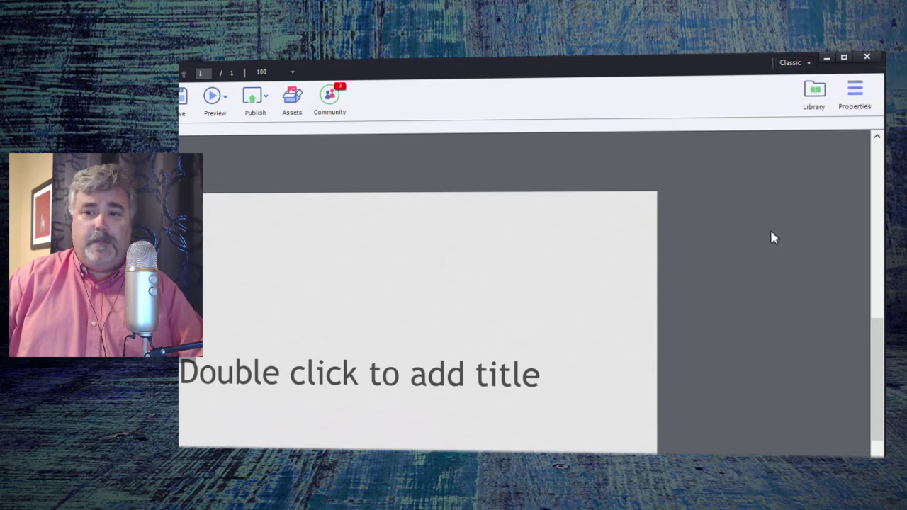
Show the Properties panel and switch the slide's master from Title to Blank
left_click(857, 96)
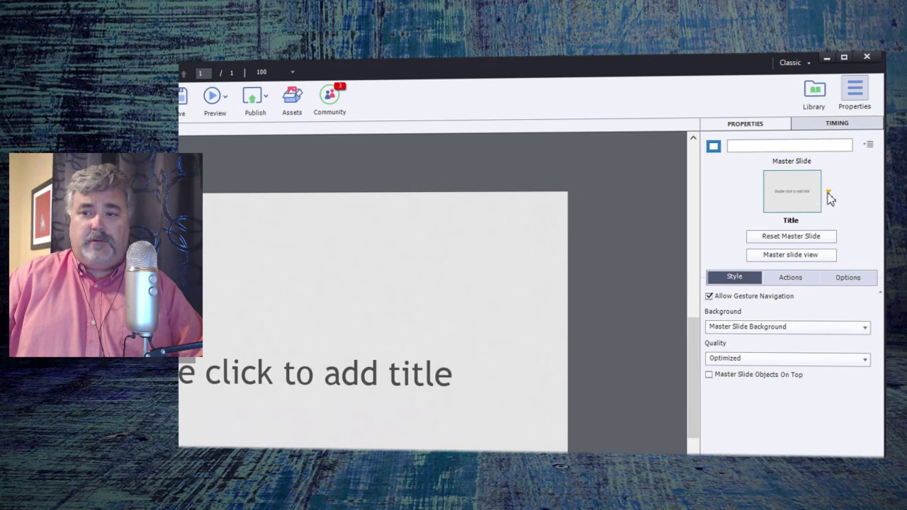
left_click(830, 195)
left_click(699, 148)
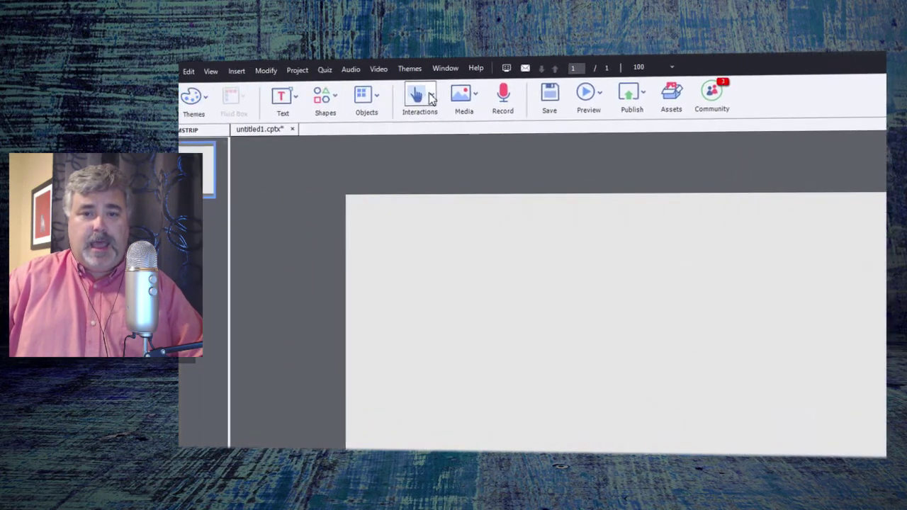
Insert a click box with Ctrl+Shift+K and stretch the slide bar longer on the timeline
left_click(475, 97)
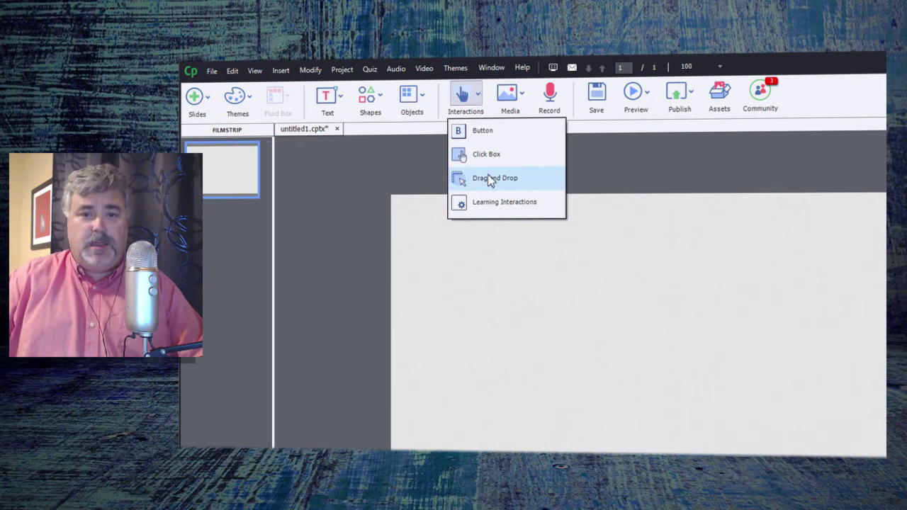
key("Escape")
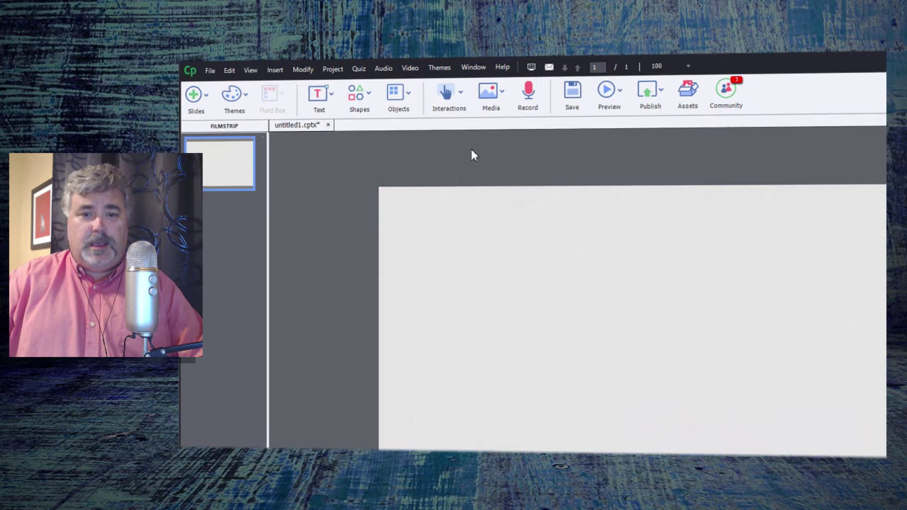
key("ctrl+shift+k")
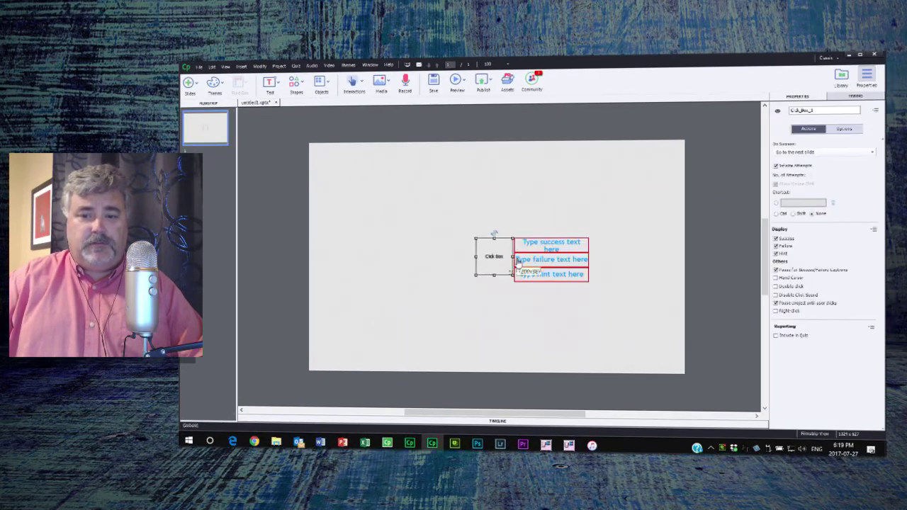
left_click(498, 423)
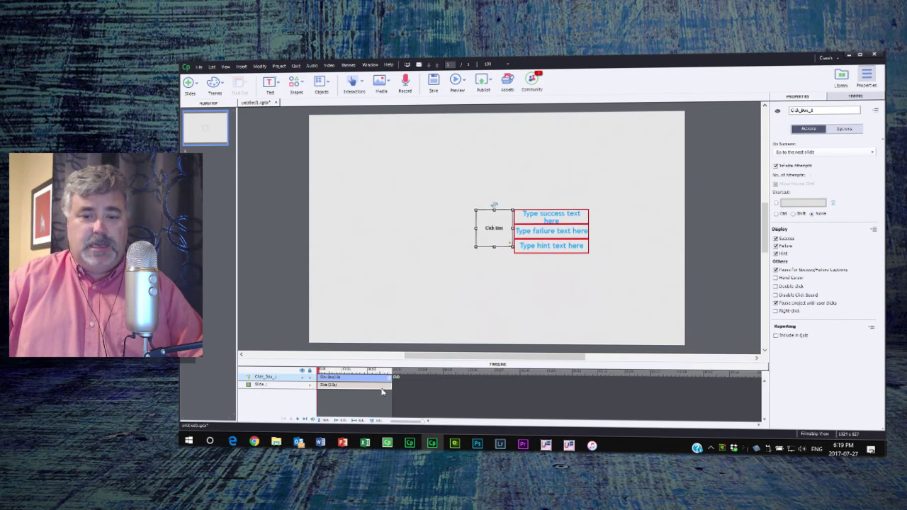
left_click_drag(393, 389, 497, 388)
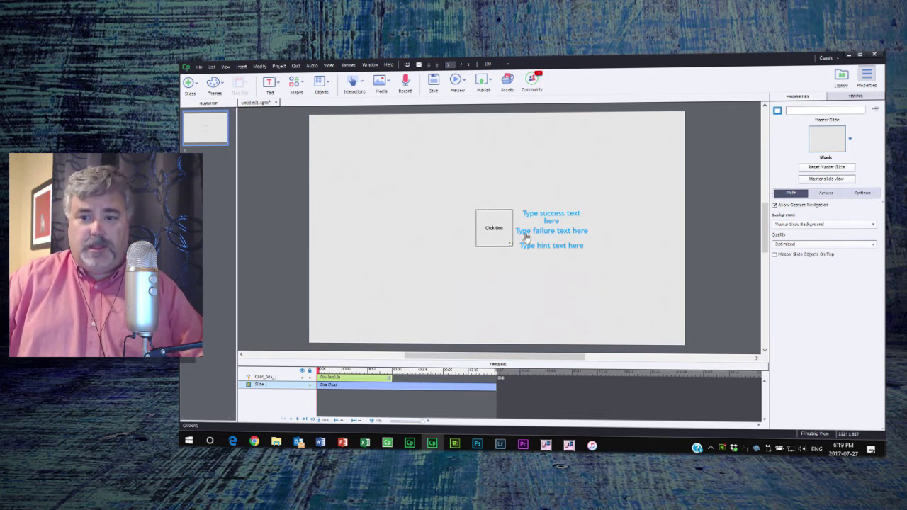
Select the success caption, view its Options settings, and try its resize handles
left_click(557, 219)
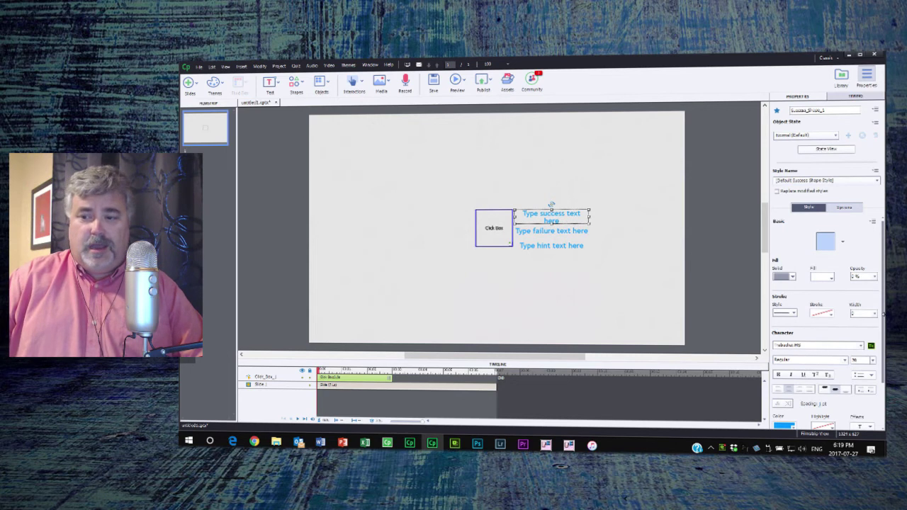
scroll(883, 316, "down", 2)
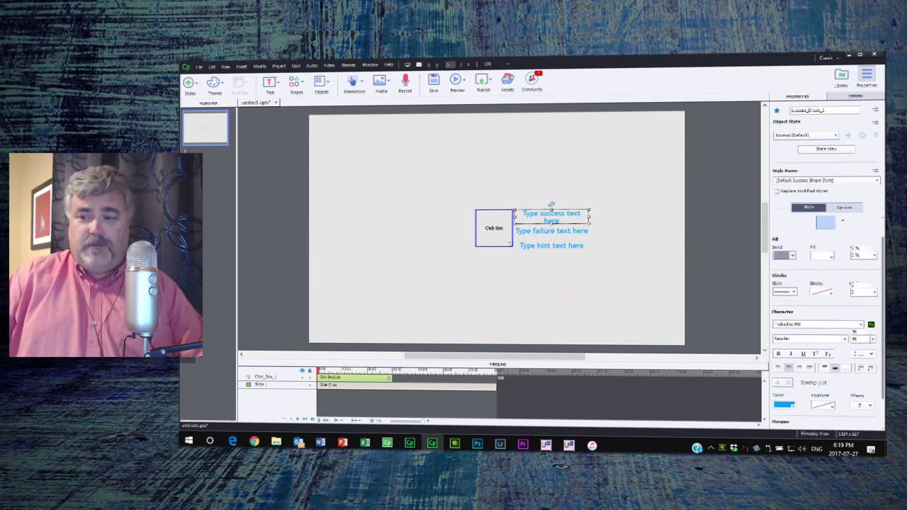
left_click(845, 207)
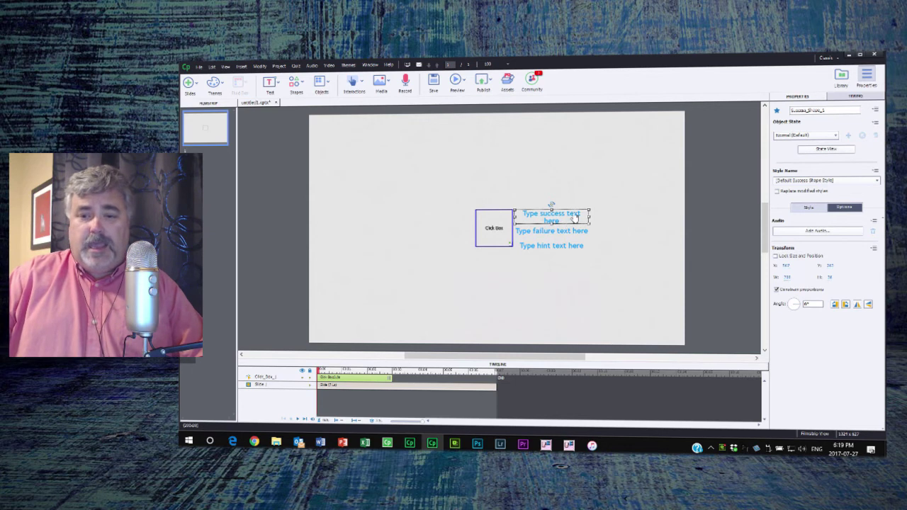
left_click_drag(586, 218, 587, 219)
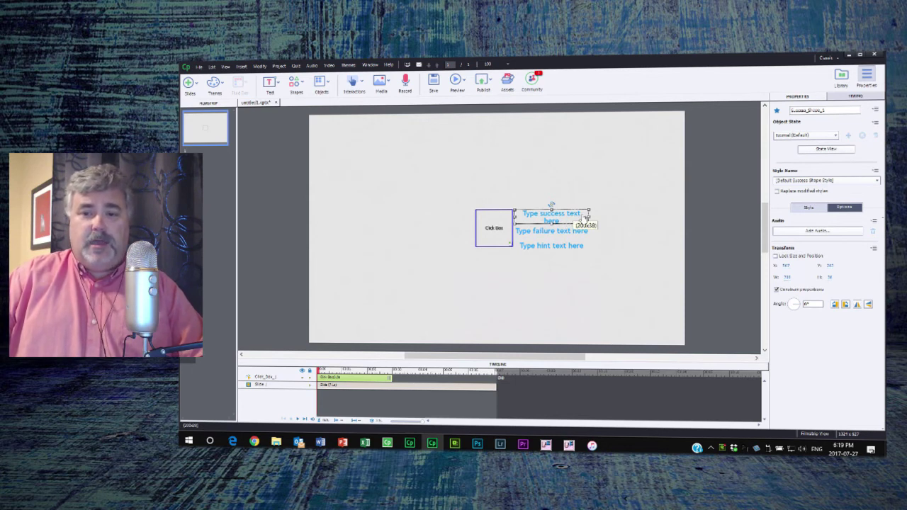
left_click_drag(586, 219, 584, 221)
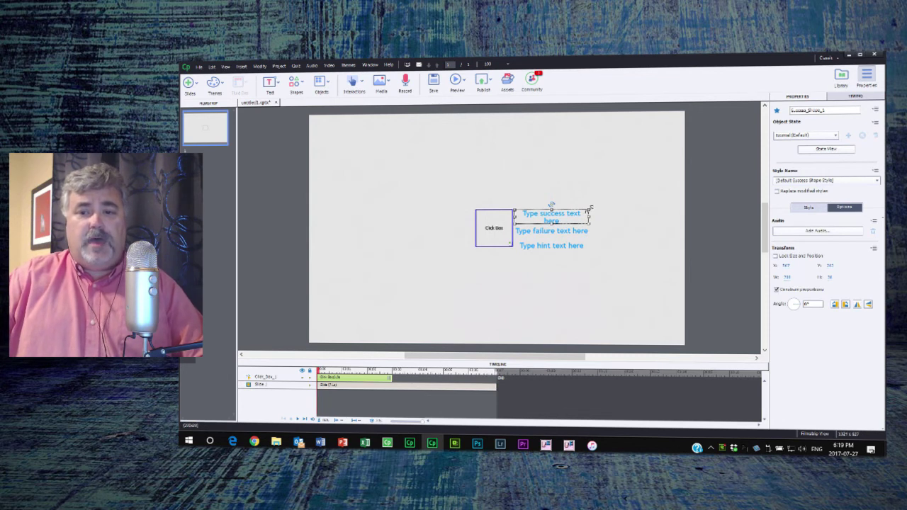
left_click_drag(589, 211, 591, 210)
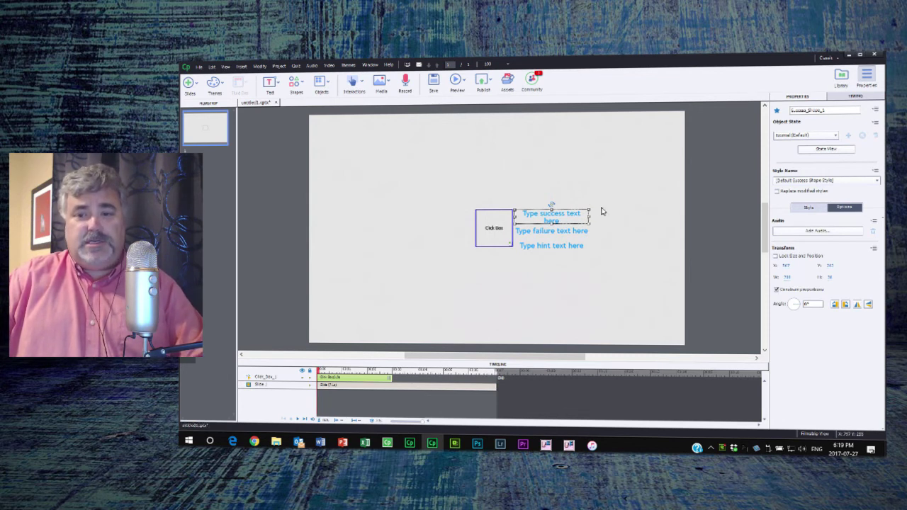
Close untitled1.cptx choosing Don't Save, then open Edit > Preferences
left_click(371, 66)
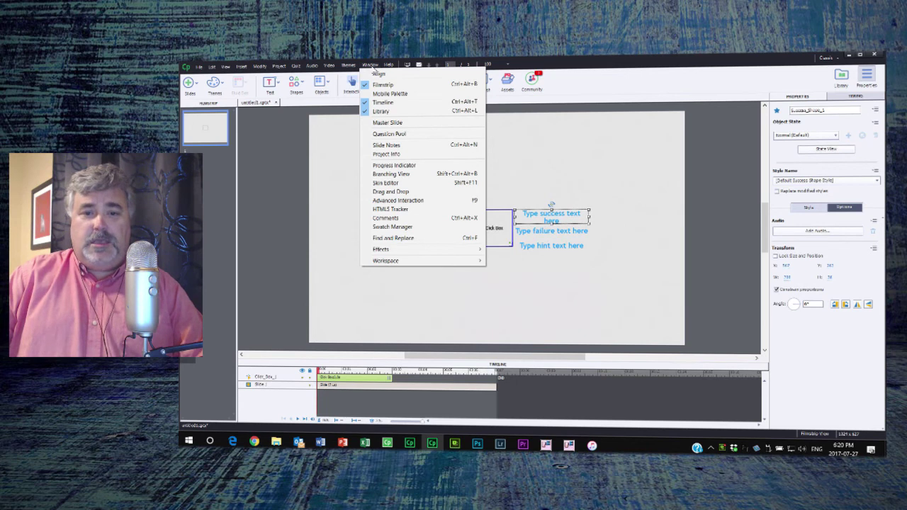
left_click(334, 179)
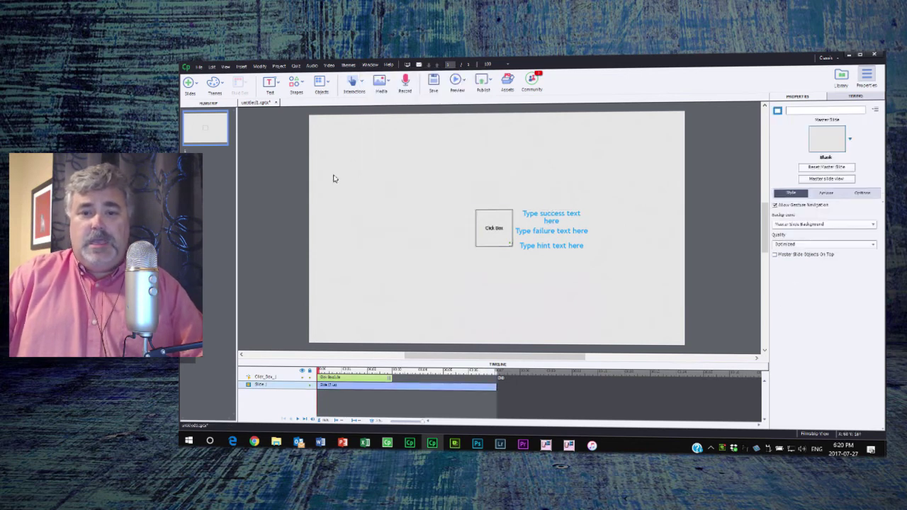
left_click(277, 103)
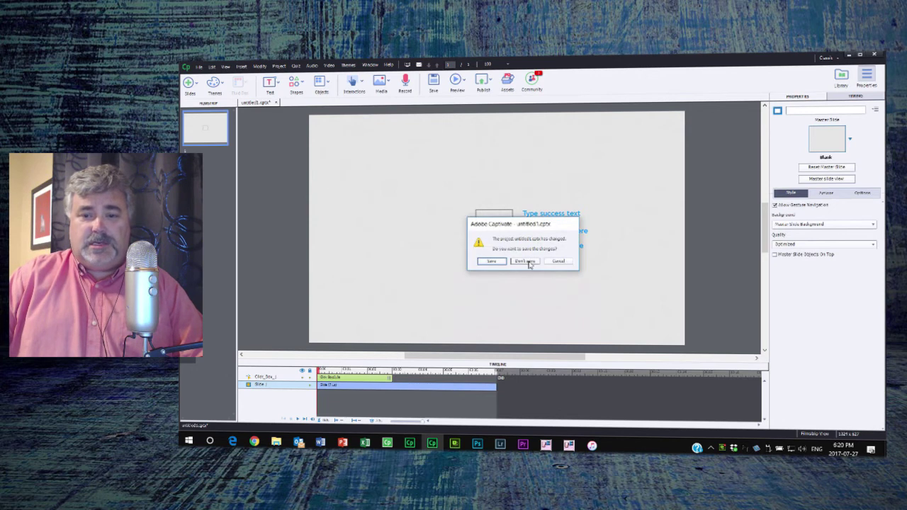
left_click(524, 264)
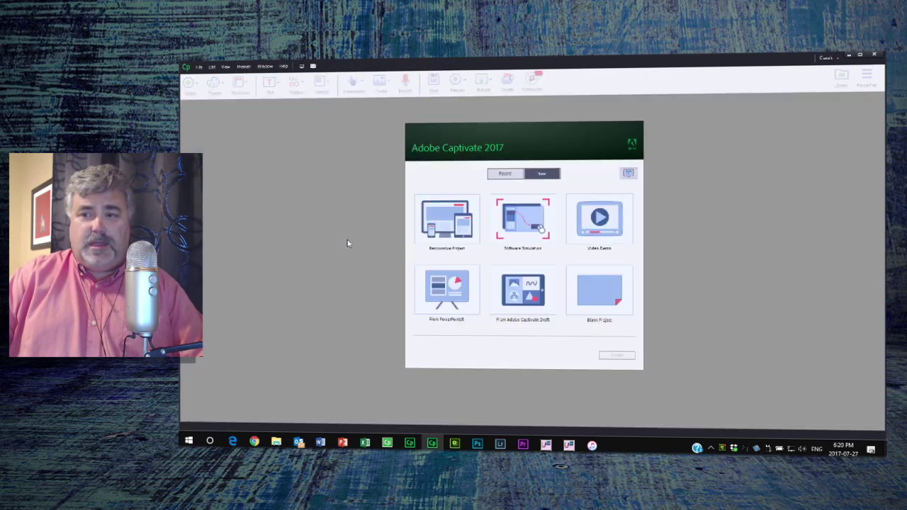
left_click(213, 68)
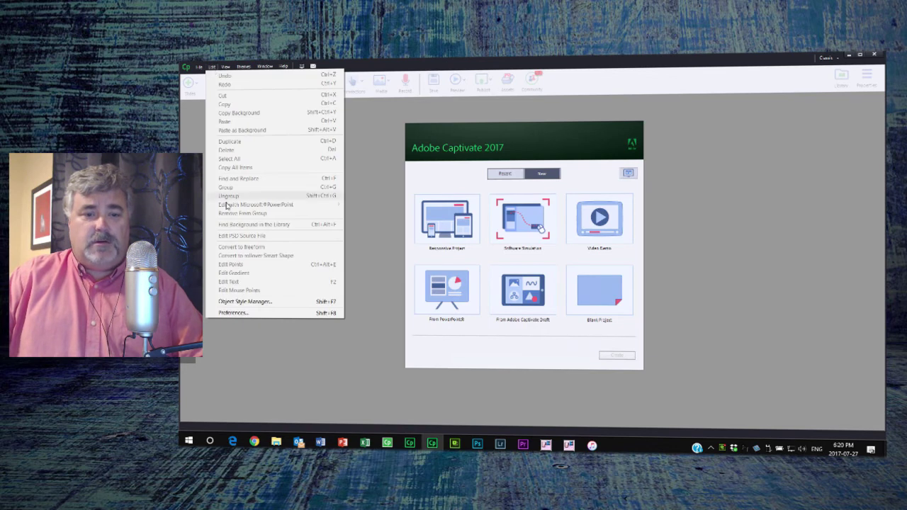
left_click(230, 313)
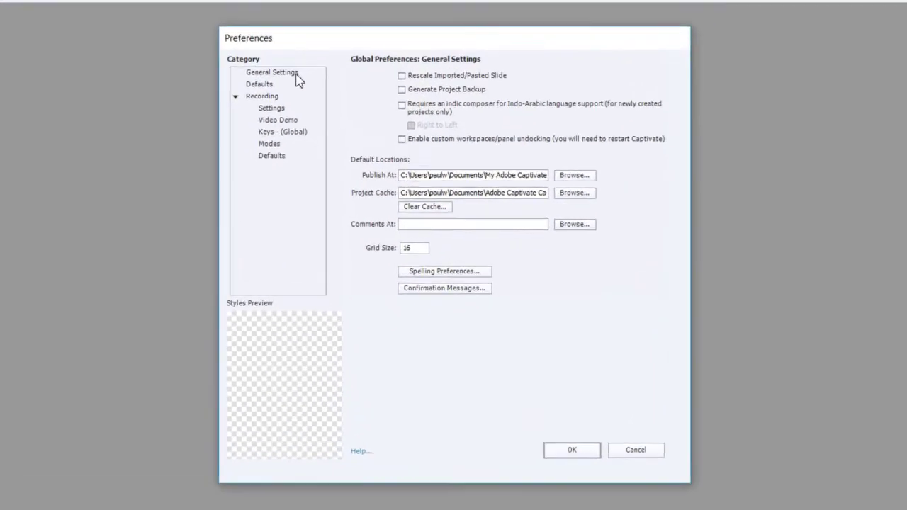
Check 'Enable custom workspaces/panel undocking' under General Settings and confirm it
left_click(267, 62)
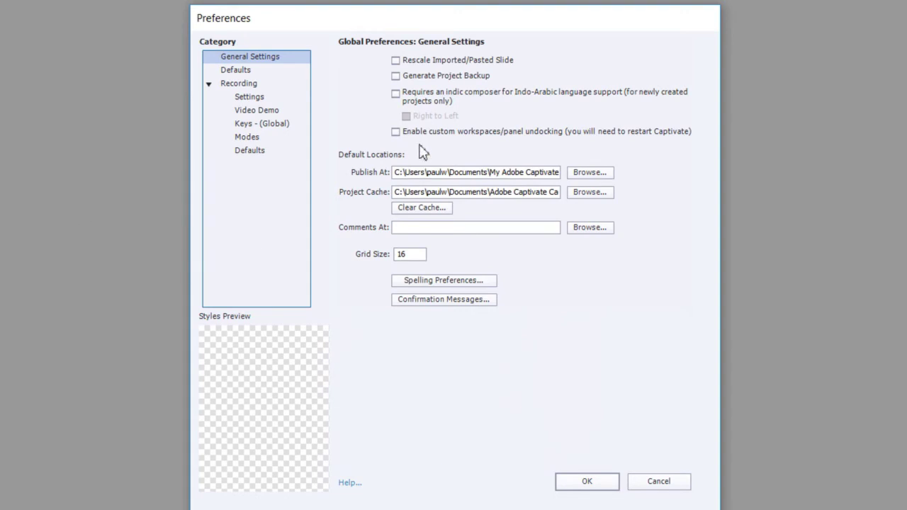
left_click(396, 132)
left_click(396, 132)
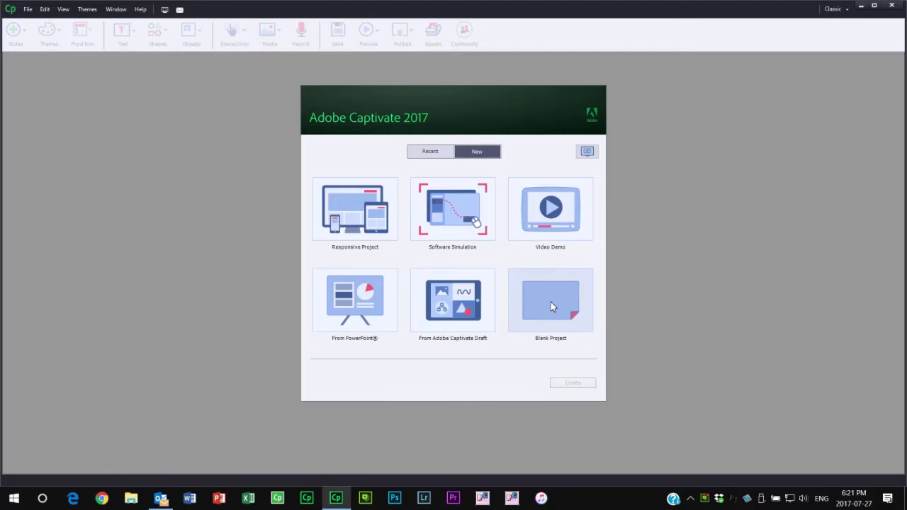
Start a blank project and open the Properties and Library panels, with BG.jpg under Backgrounds
double_click(550, 302)
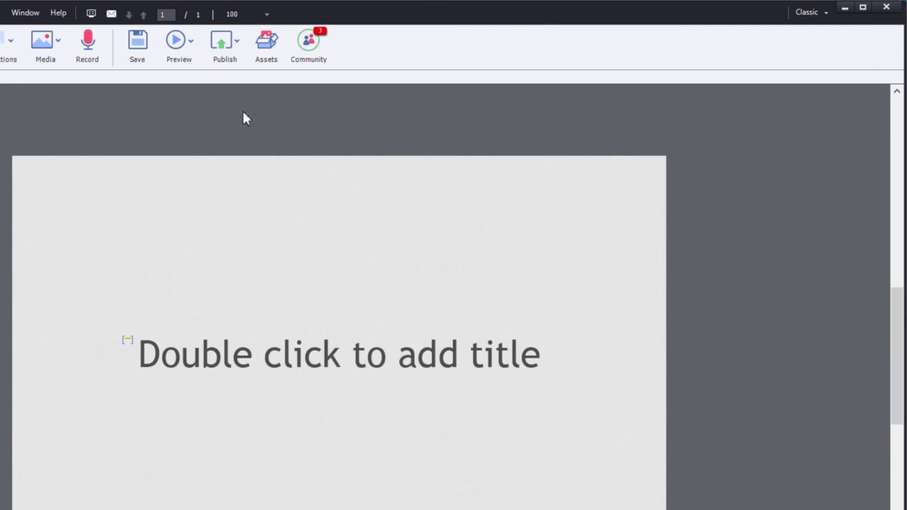
left_click(22, 15)
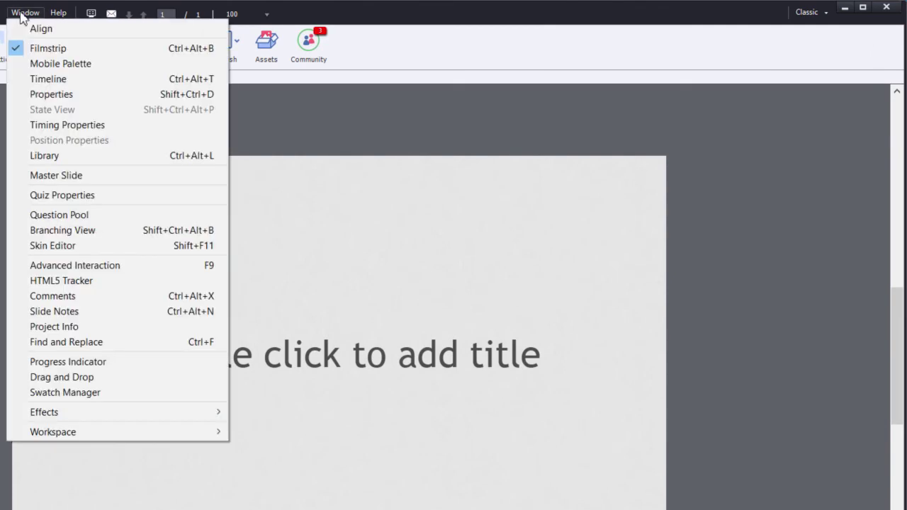
left_click(34, 96)
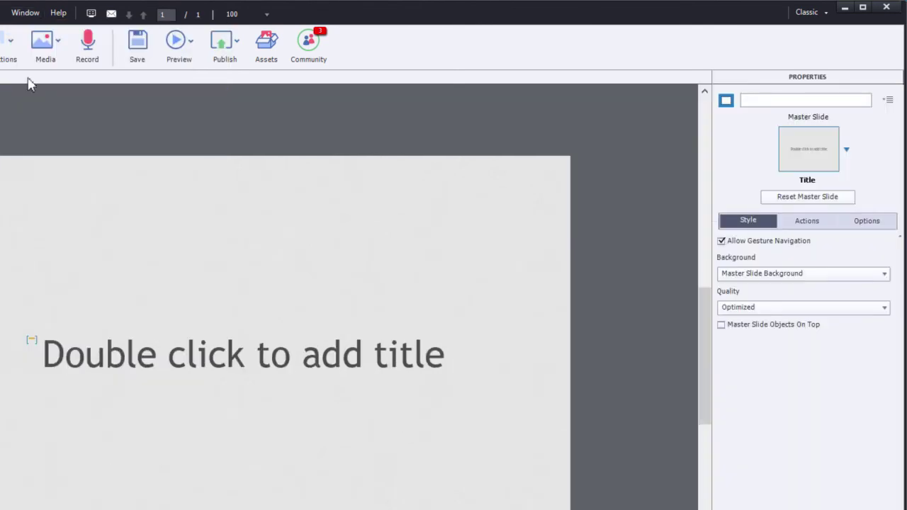
left_click(26, 14)
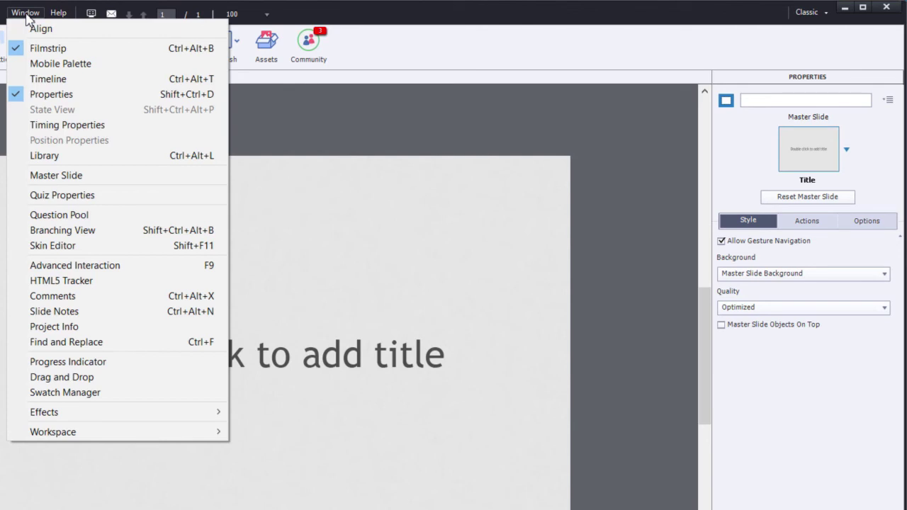
left_click(47, 155)
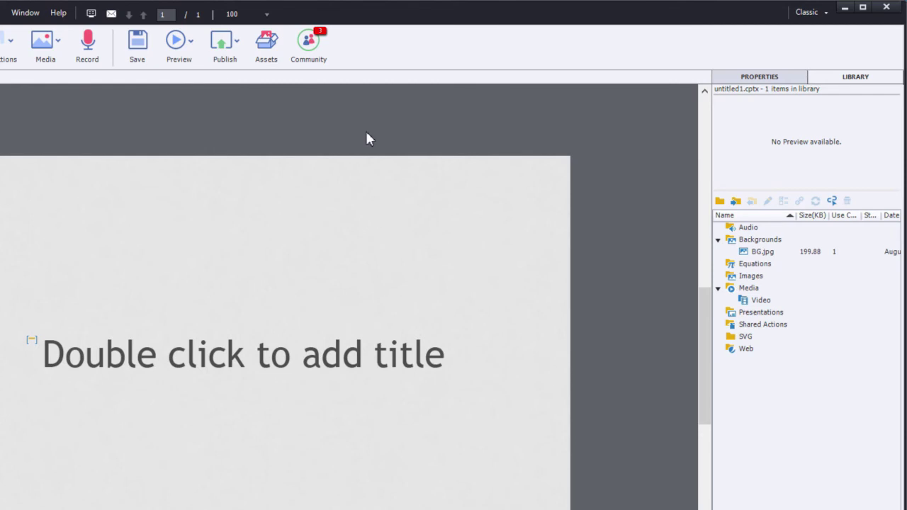
Look over the workspace choices and the Manage Workspace dialog without changing anything
left_click(826, 15)
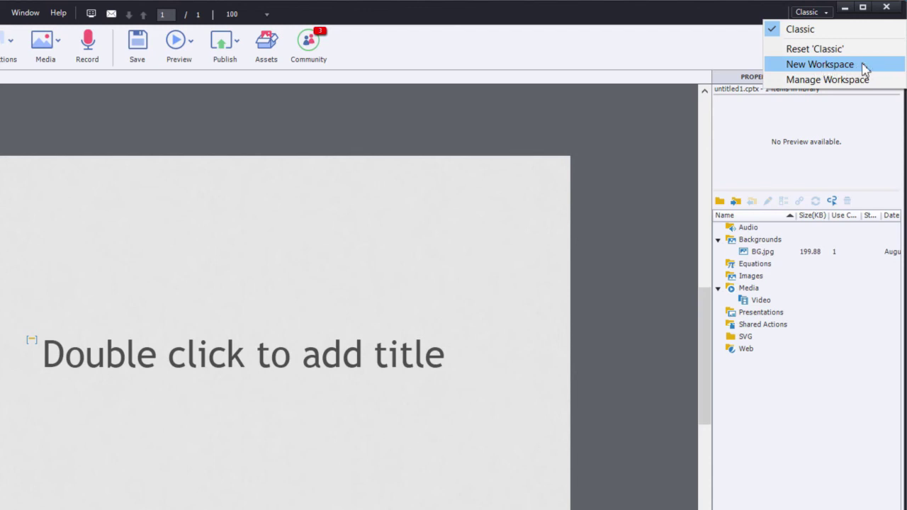
left_click(877, 90)
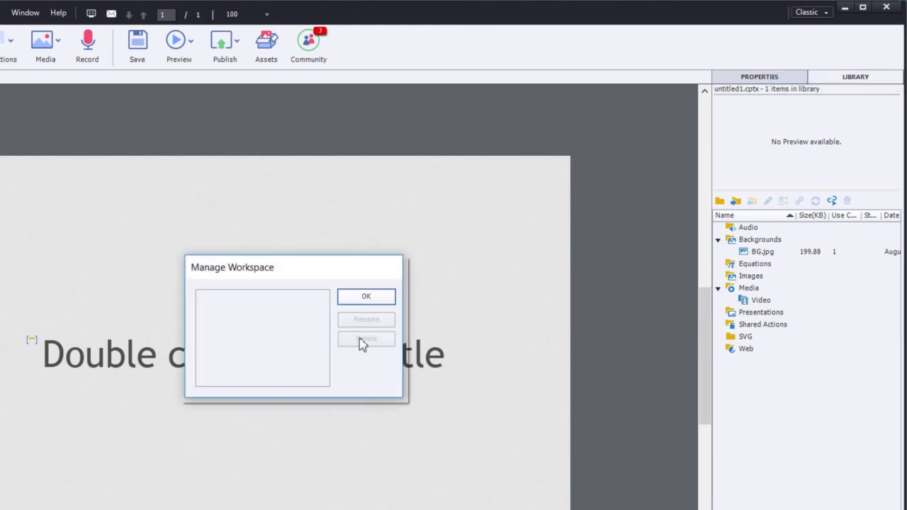
left_click(378, 300)
Add the Timing panel, showing a 3 sec slide duration and No Transition
left_click(810, 12)
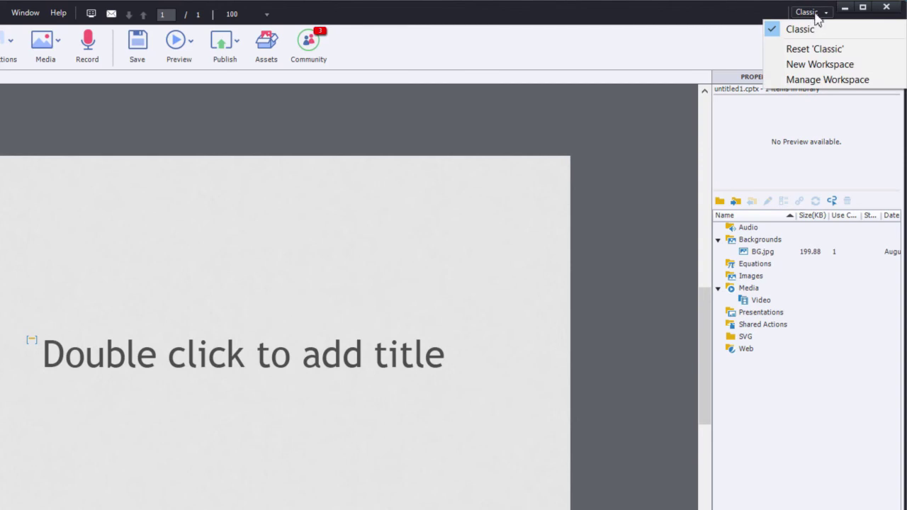
left_click(816, 14)
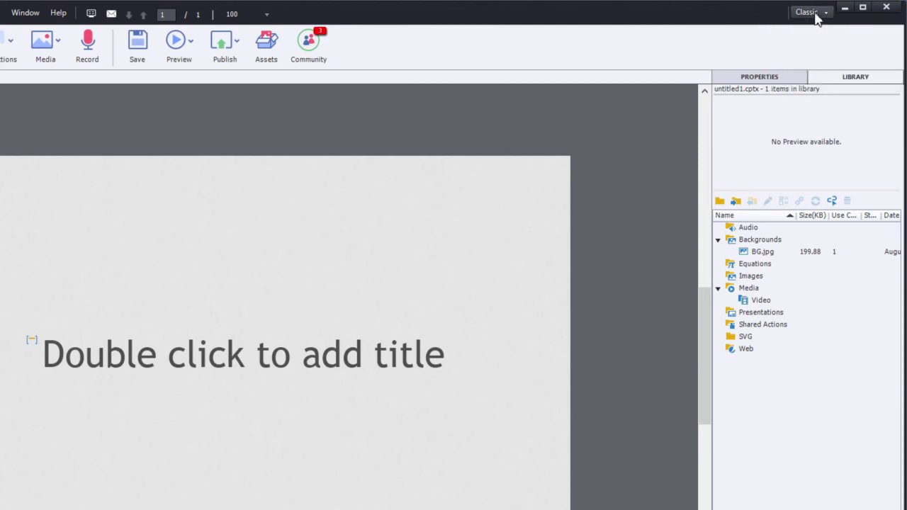
left_click(24, 13)
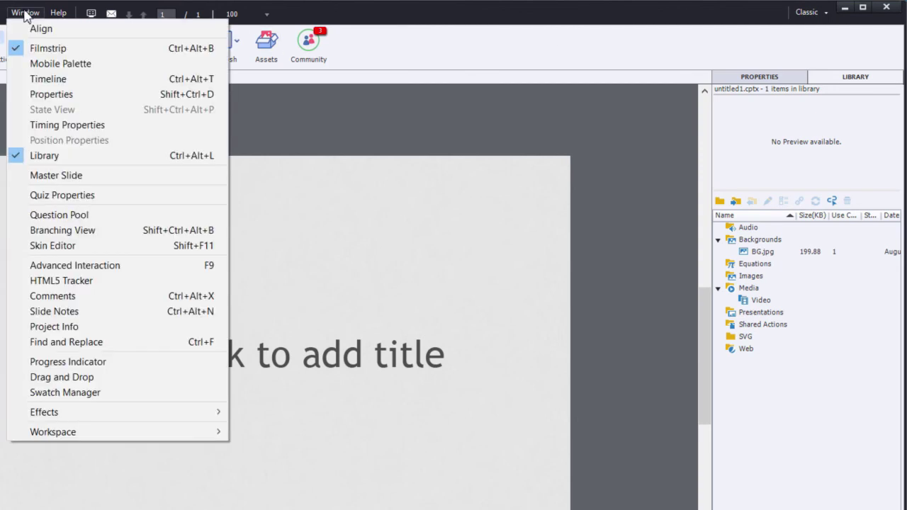
left_click(67, 125)
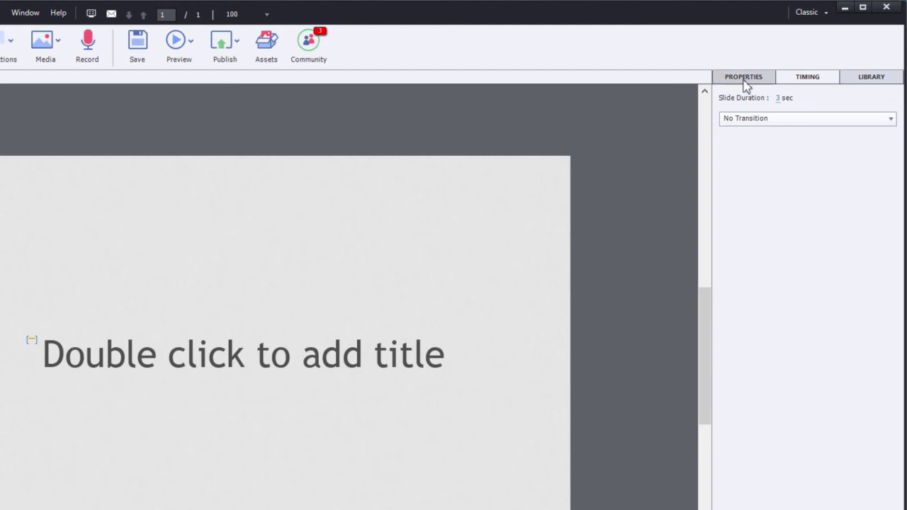
Drag the PROPERTIES tab out of the right panel group into a separate column
left_click_drag(743, 85, 705, 102)
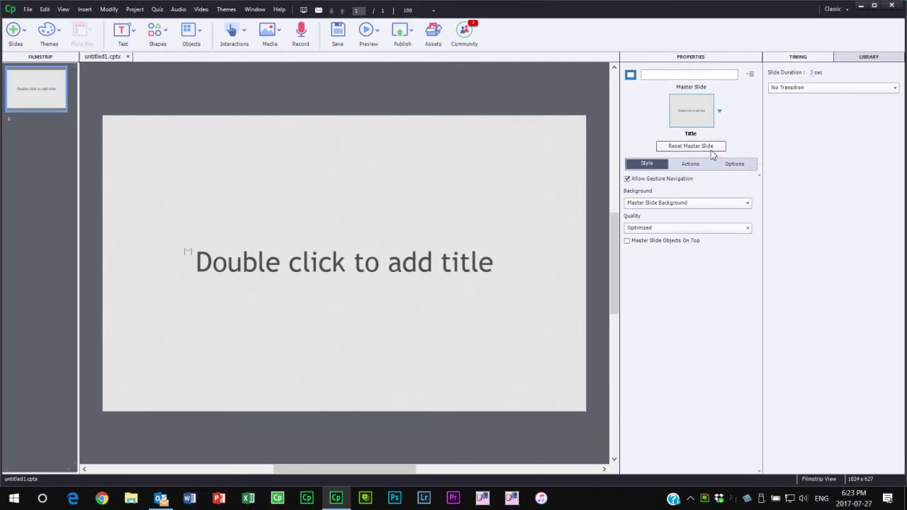
Apply the Blank master slide layout and insert a click box
left_click(719, 112)
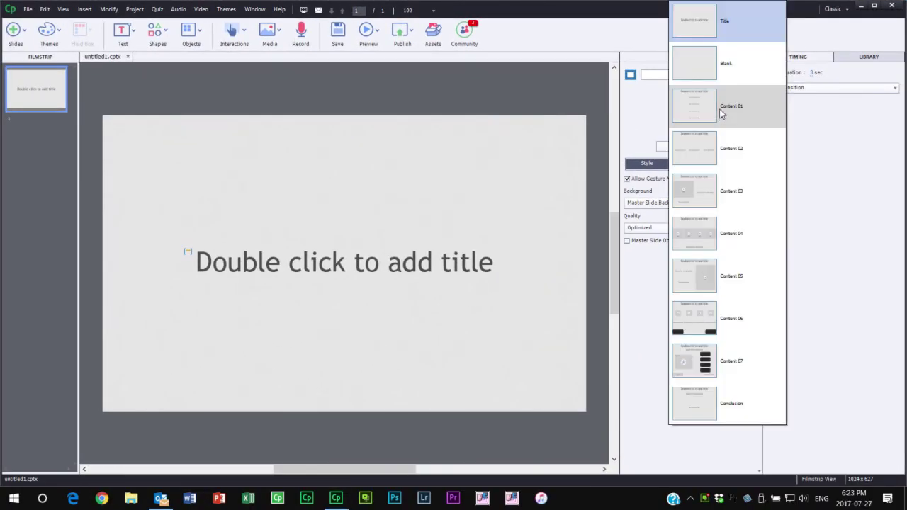
left_click(706, 68)
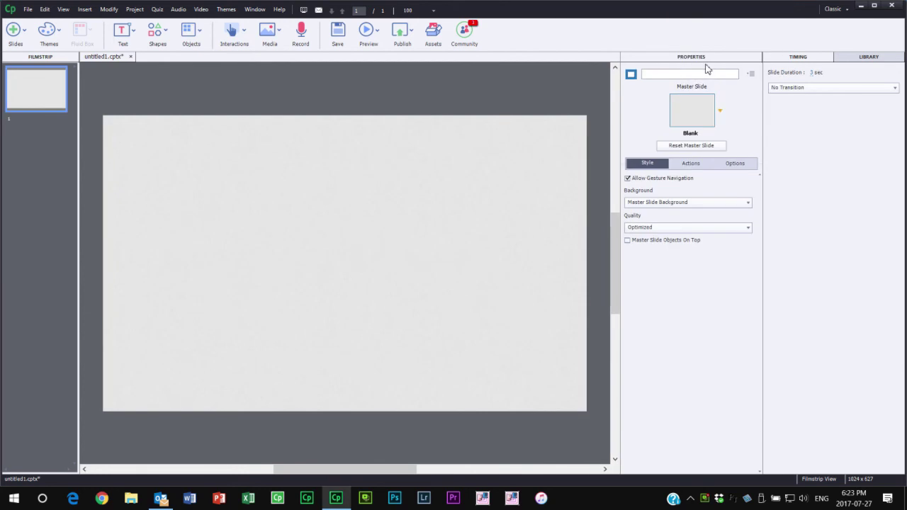
left_click(243, 36)
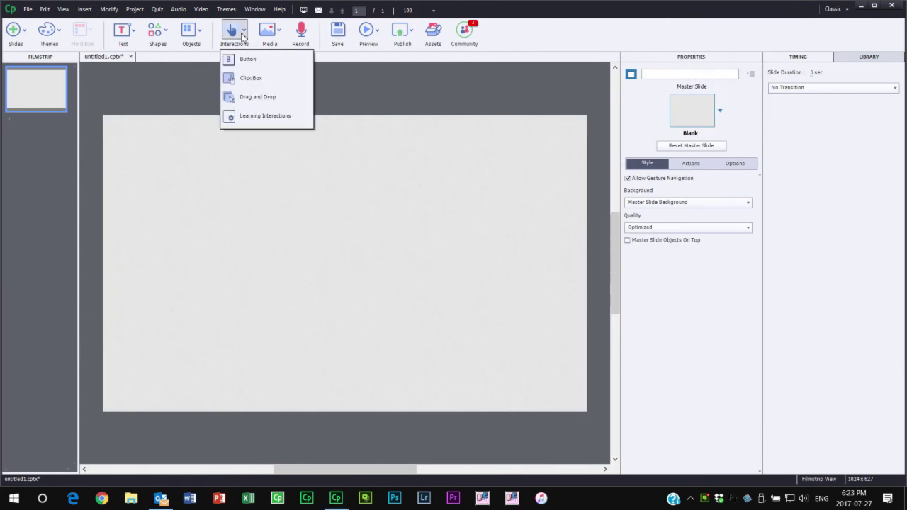
left_click(246, 82)
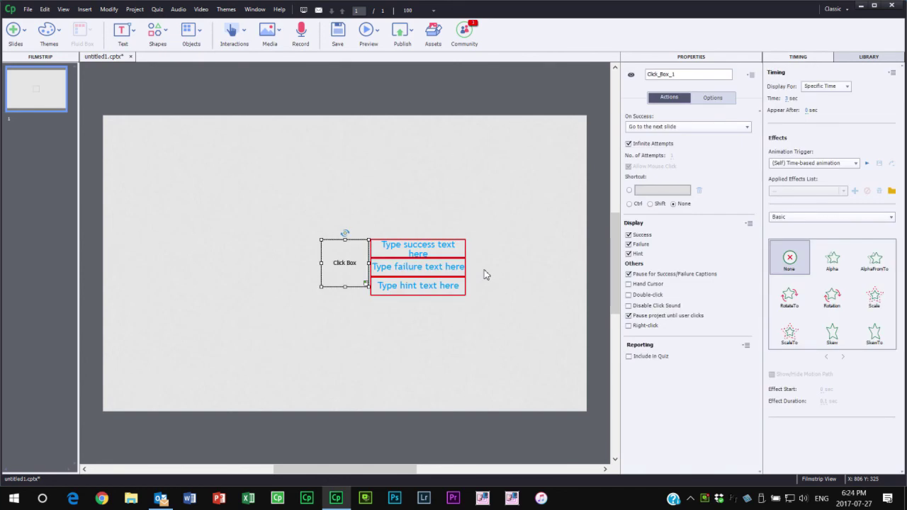
Select the success caption and scroll through its properties
left_click(406, 244)
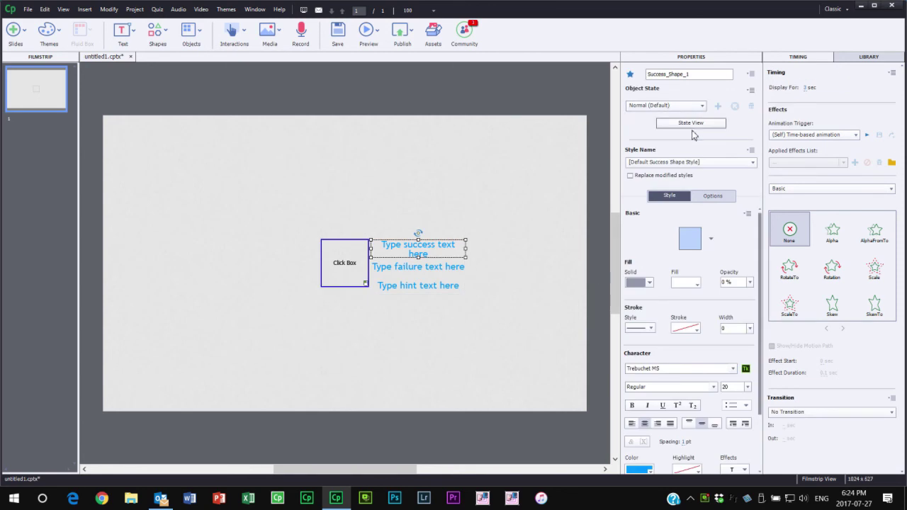
scroll(702, 278, "down", 2)
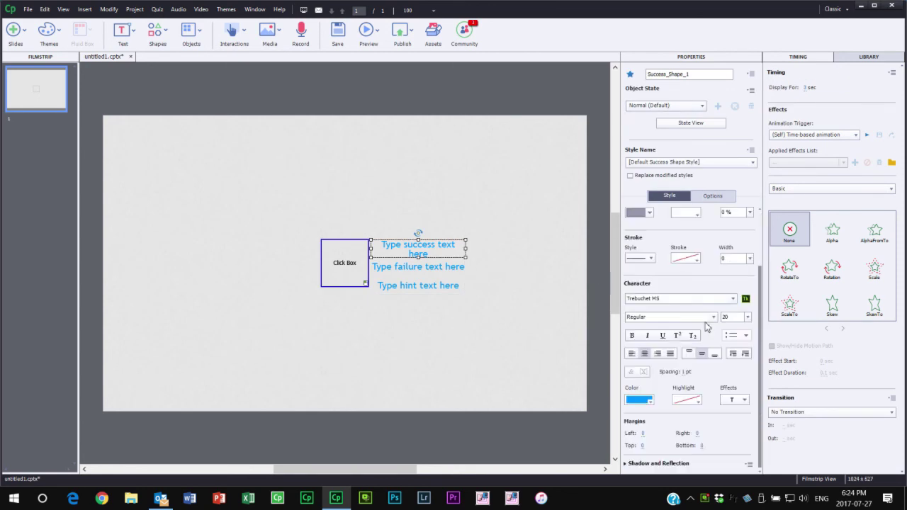
scroll(706, 324, "up", 2)
scroll(707, 326, "down", 2)
Open the Timeline panel, listing Click_Box_1 and Slide 1 at 3.0 s
left_click(254, 10)
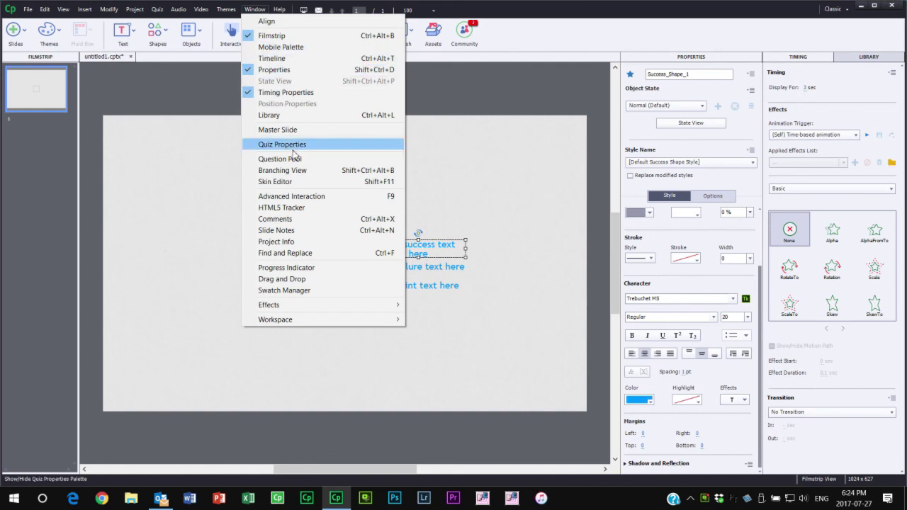
left_click(276, 58)
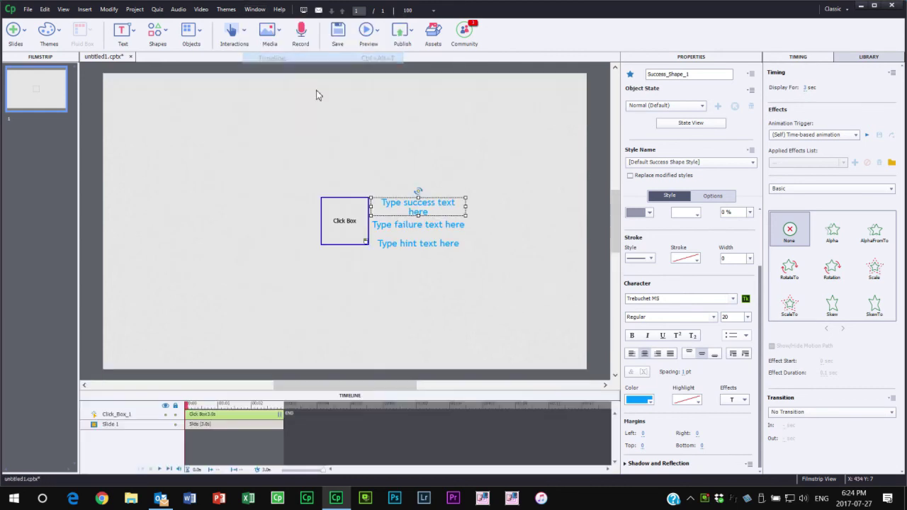